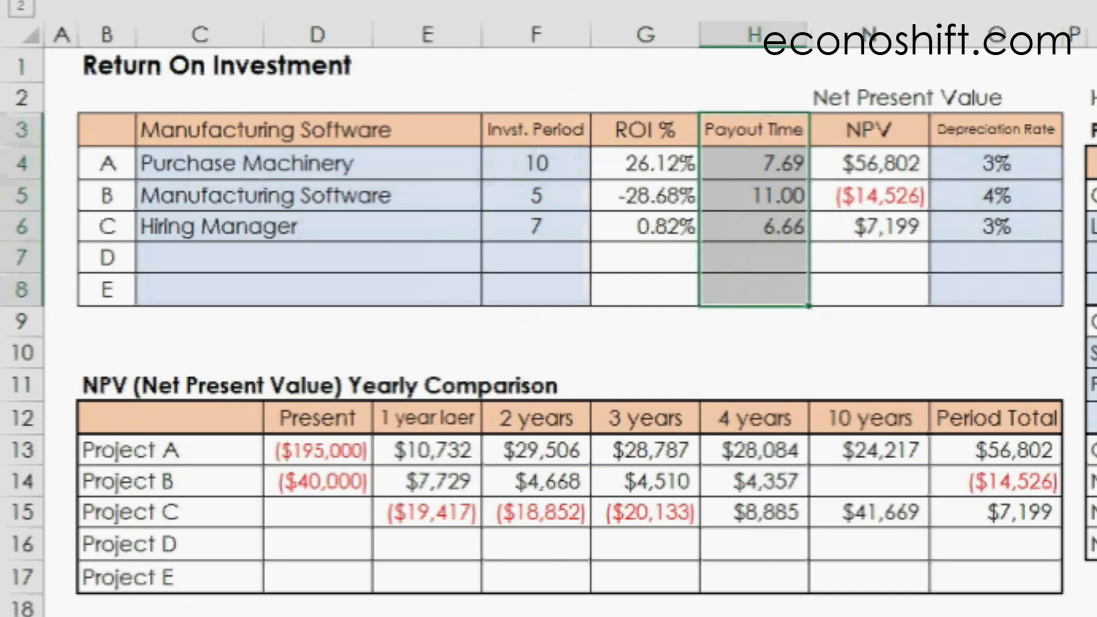
# Highlight the NPV column for all projects in the Return On Investment table to review the expected profit amounts.
pyautogui.click(61, 65)
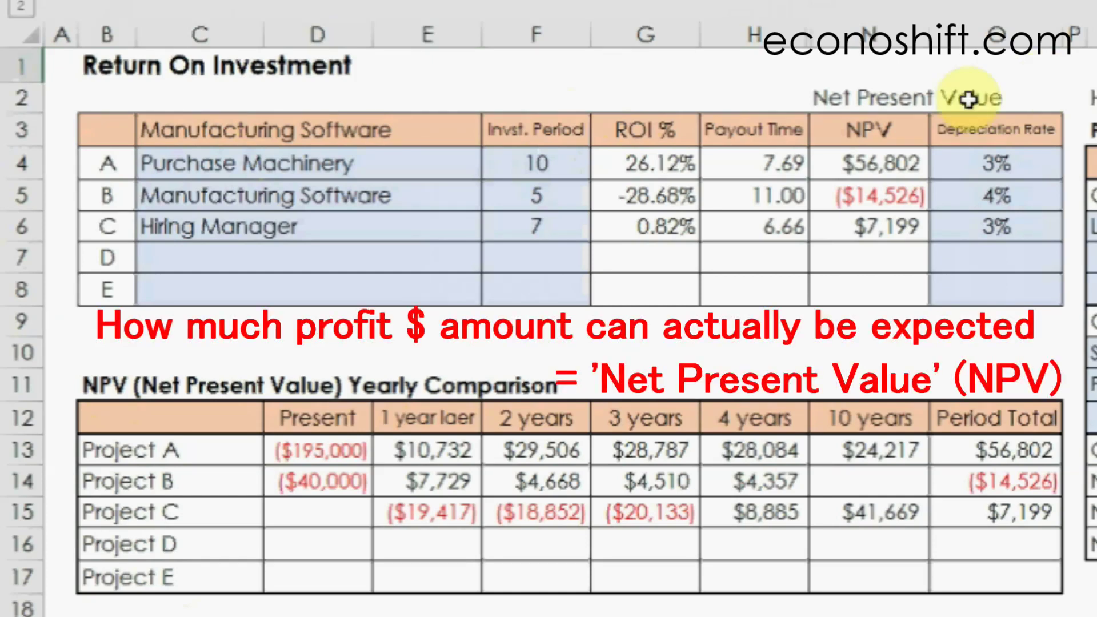
pyautogui.moveTo(866, 129); pyautogui.dragTo(840, 284)
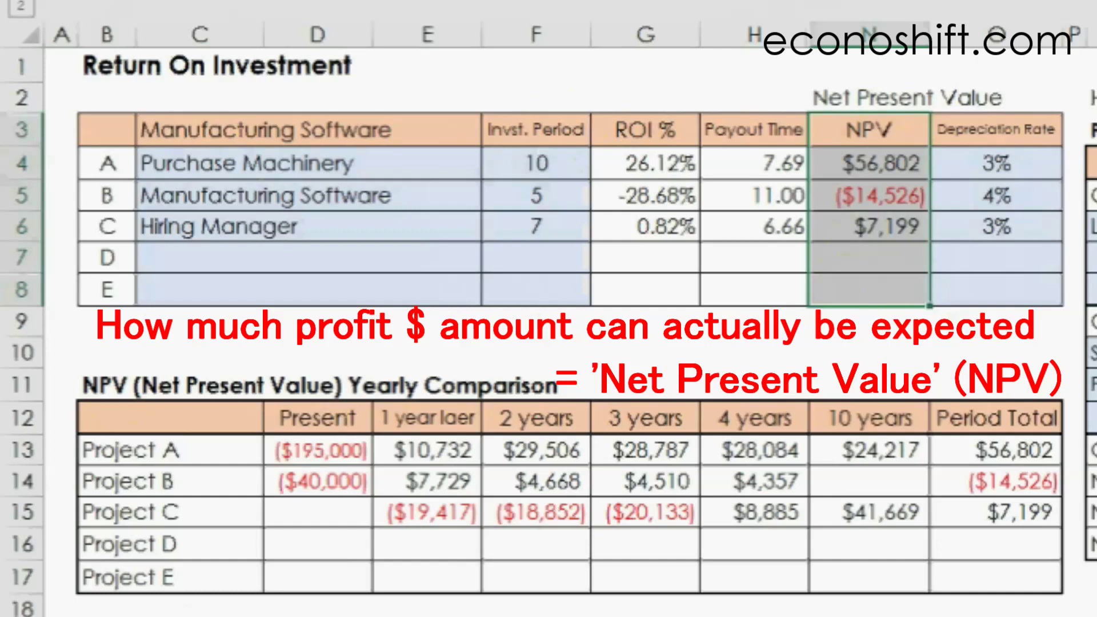
pyautogui.hotkey('ctrl', 'Home')
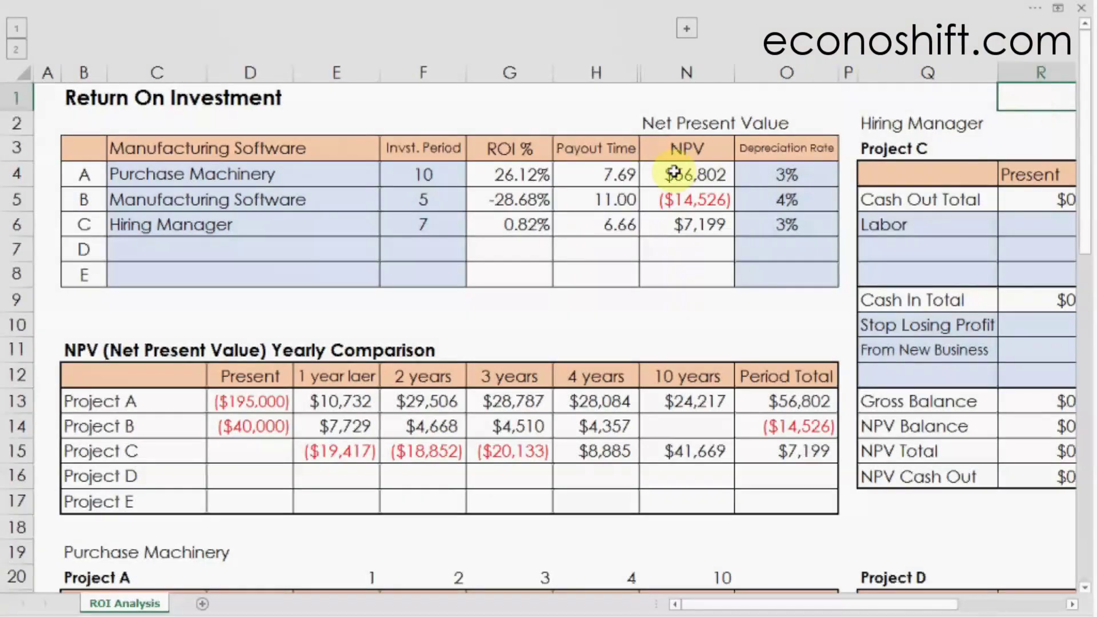
pyautogui.click(677, 153)
pyautogui.moveTo(677, 153); pyautogui.dragTo(688, 284)
# Examine Project A's itemised cash-out and cash-in rows from Present through 10 years.
pyautogui.scroll(-3, 571, 317)
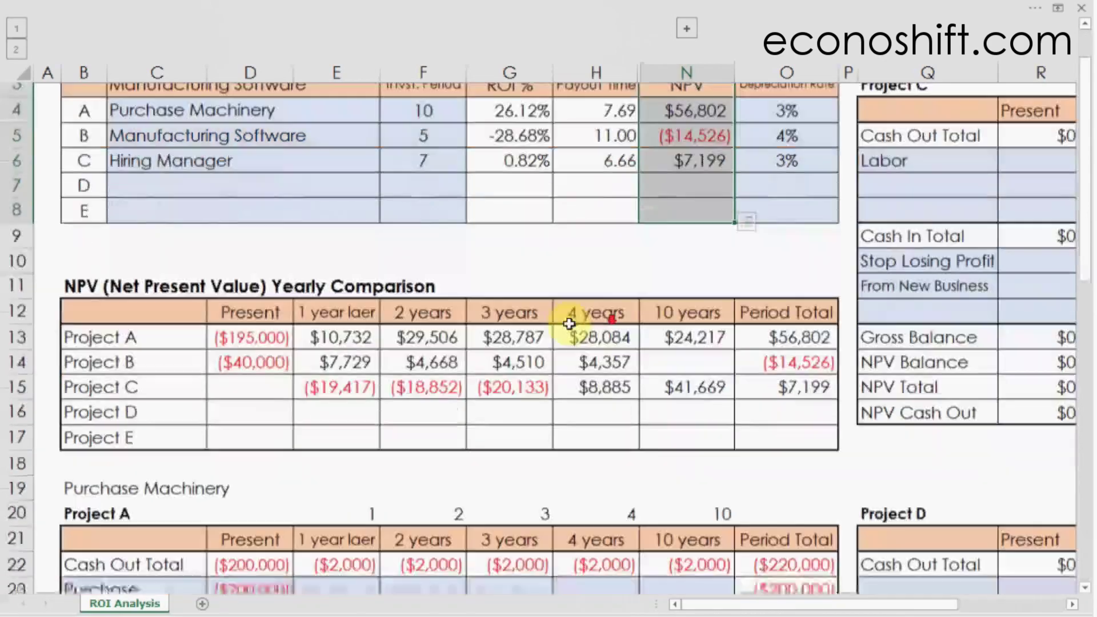
pyautogui.scroll(-2, 537, 317)
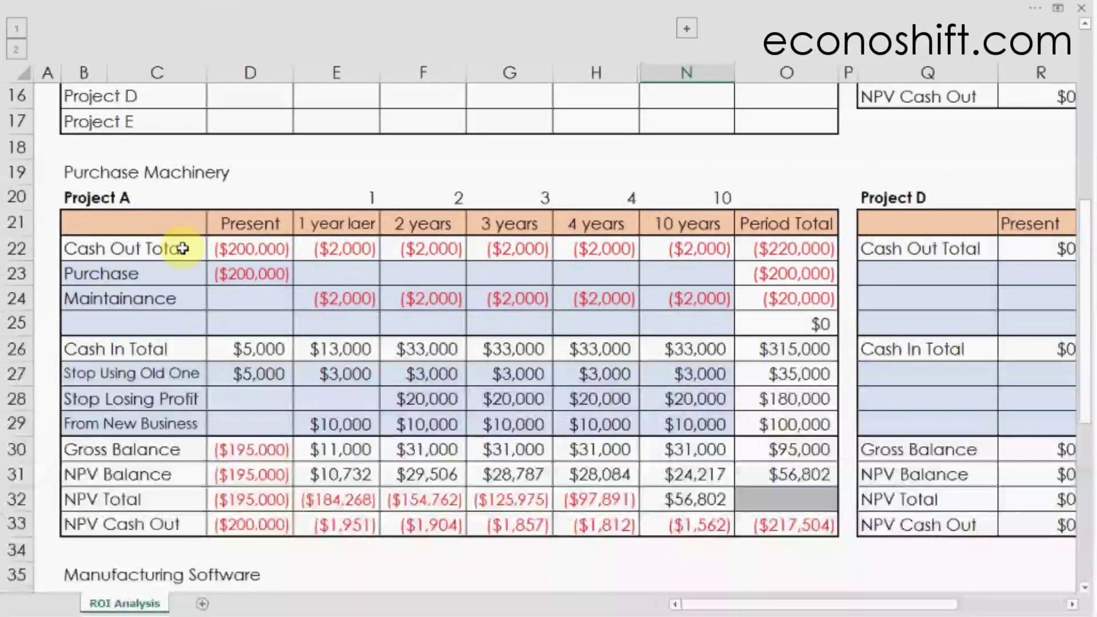
pyautogui.click(139, 273)
pyautogui.moveTo(139, 273); pyautogui.dragTo(696, 314)
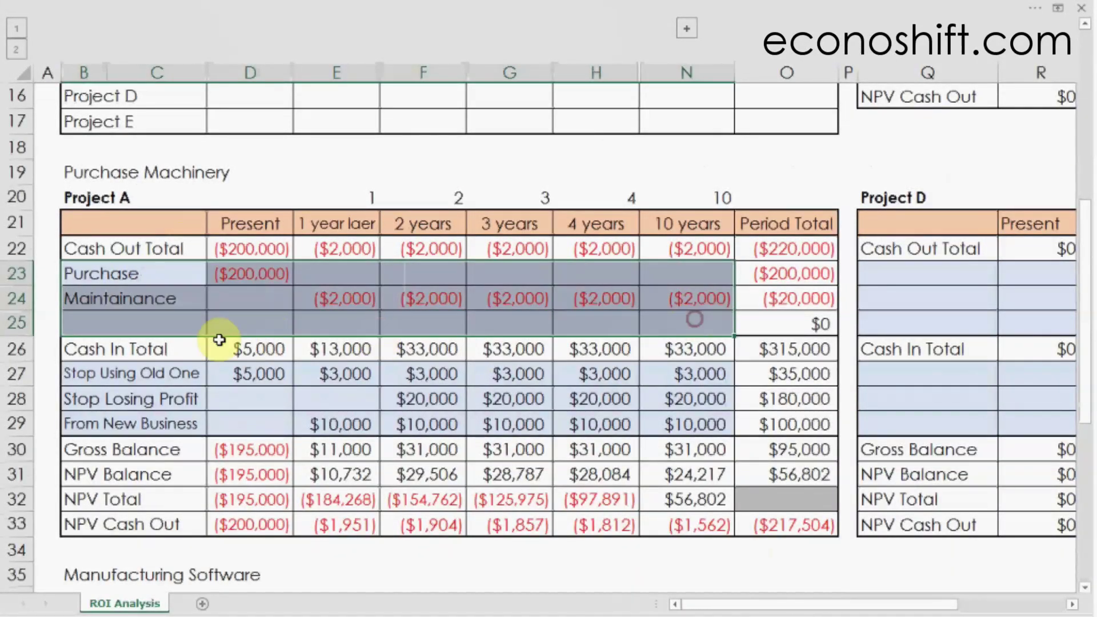
pyautogui.moveTo(160, 373); pyautogui.dragTo(686, 425)
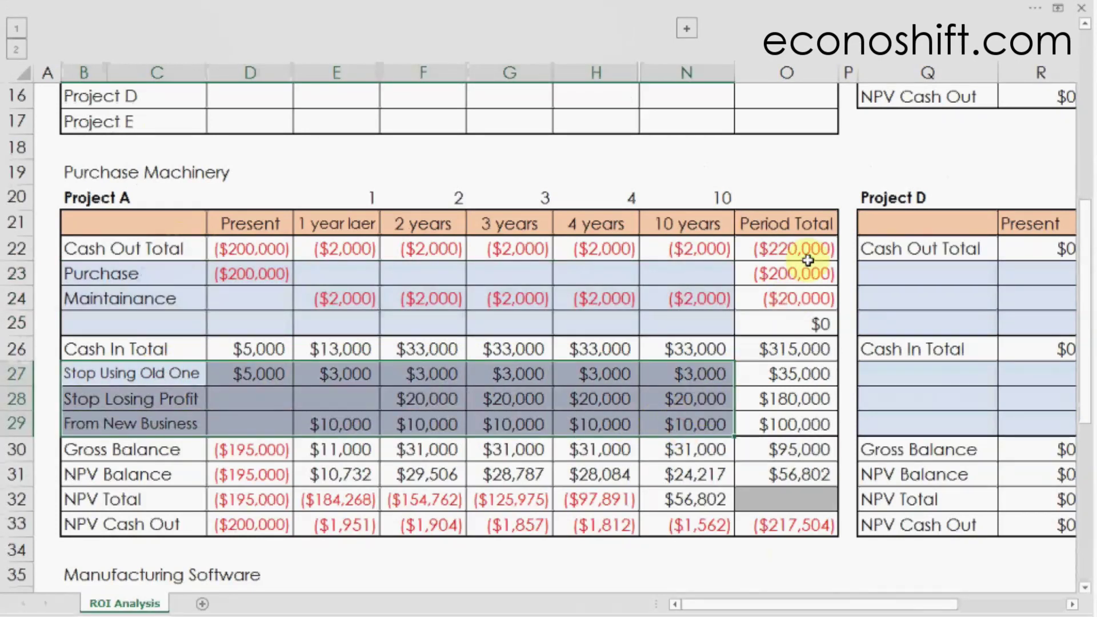
pyautogui.click(846, 300)
# Inspect Project A's NPV Balance row, its year numbers and period total, and the 3-year NPV Balance formula in G31.
pyautogui.moveTo(232, 474); pyautogui.dragTo(688, 473)
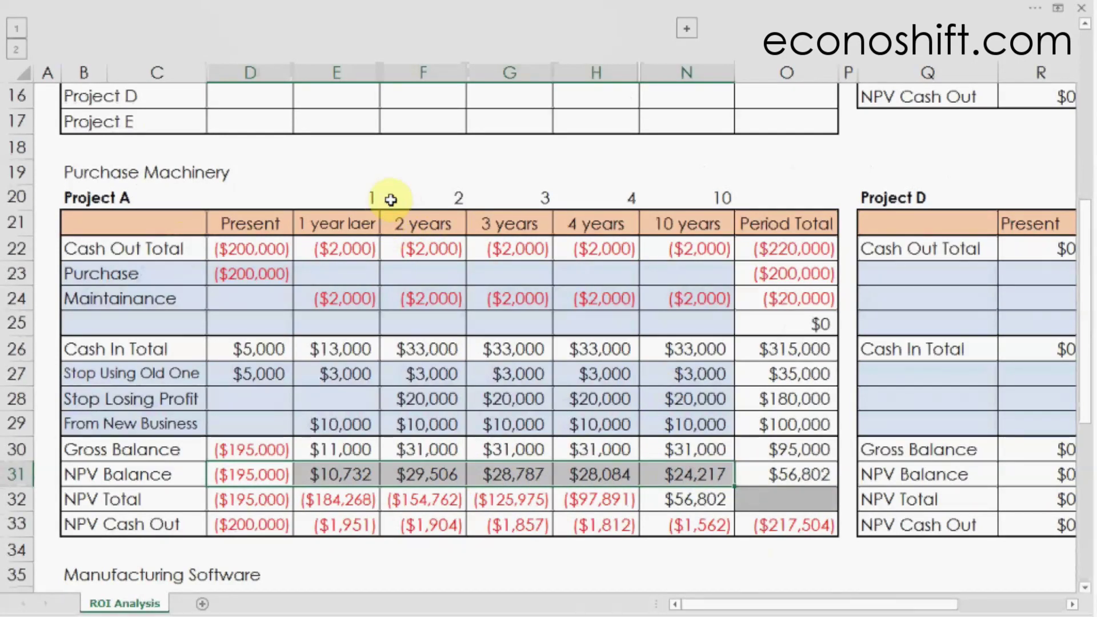
pyautogui.click(353, 195)
pyautogui.moveTo(527, 198); pyautogui.dragTo(683, 197)
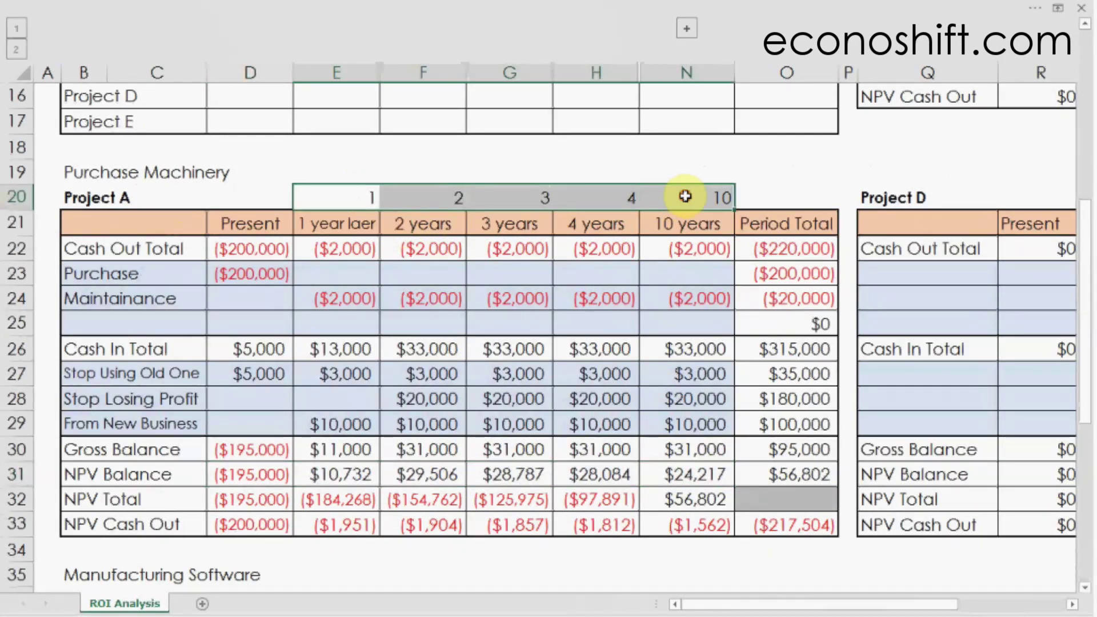
pyautogui.click(787, 472)
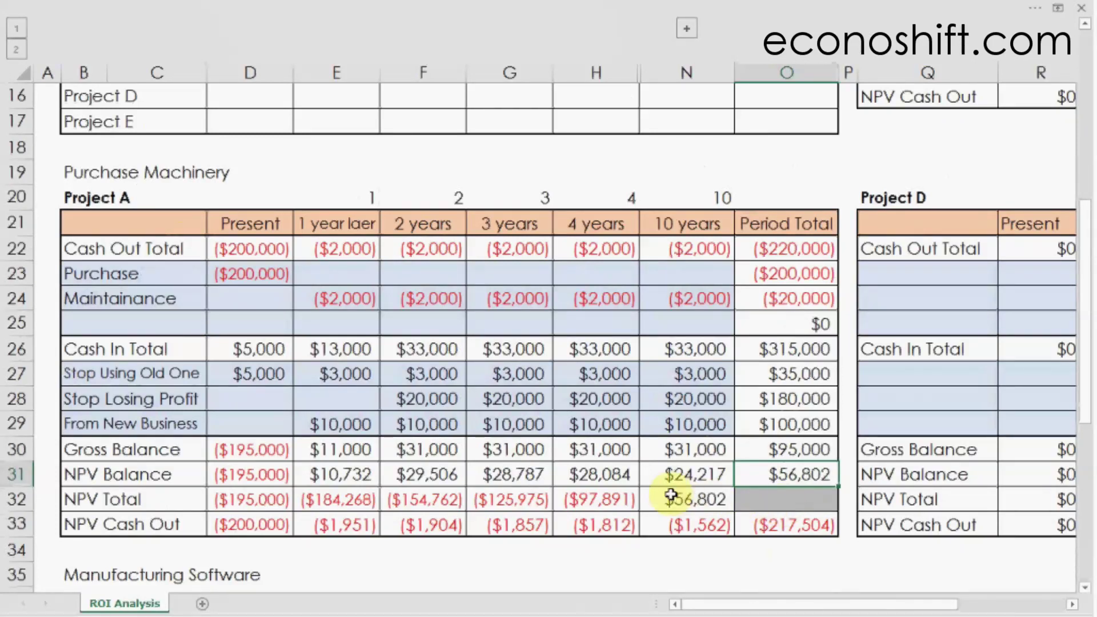
pyautogui.doubleClick(503, 479)
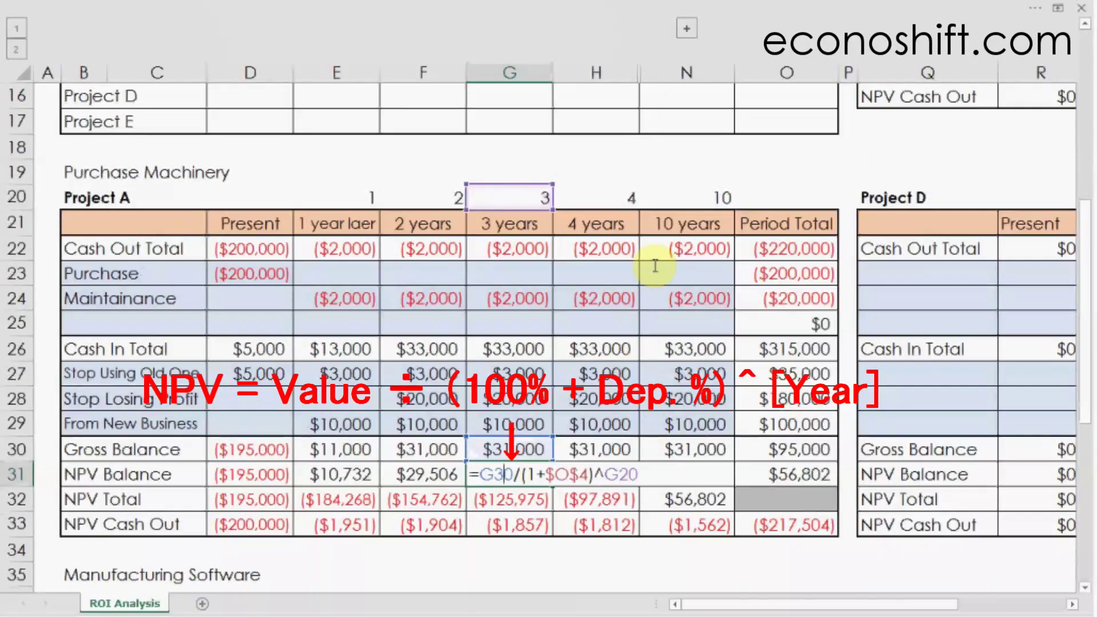
pyautogui.press('Tab')
# Review the Depreciation Rate column for all projects in the Return On Investment table.
pyautogui.scroll(3, 1086, 133)
pyautogui.scroll(2, 1086, 133)
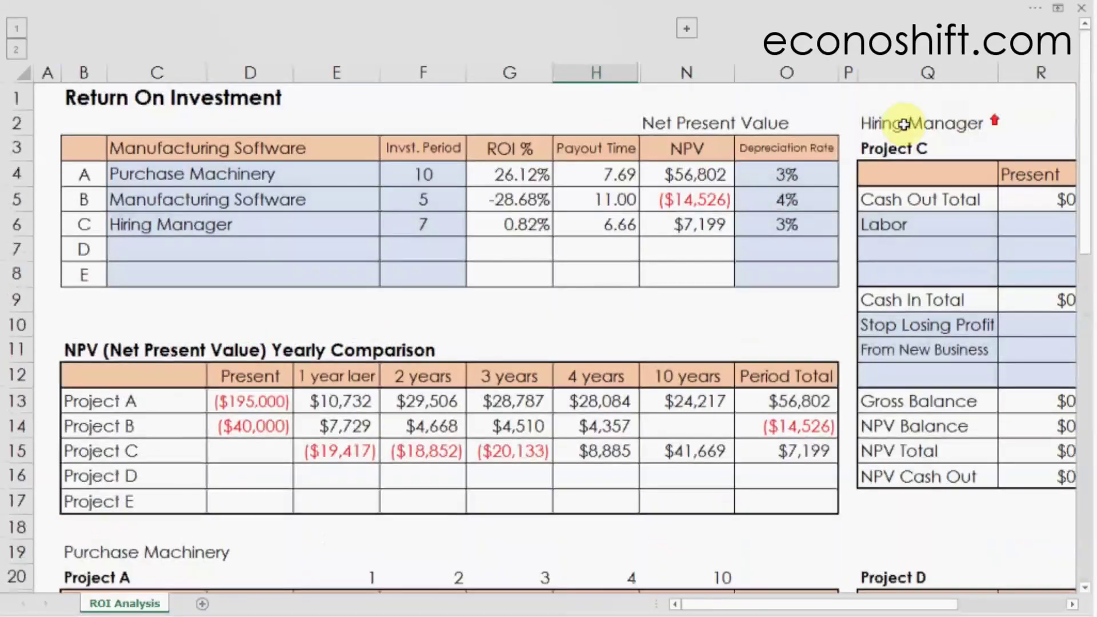
pyautogui.moveTo(801, 149); pyautogui.dragTo(797, 274)
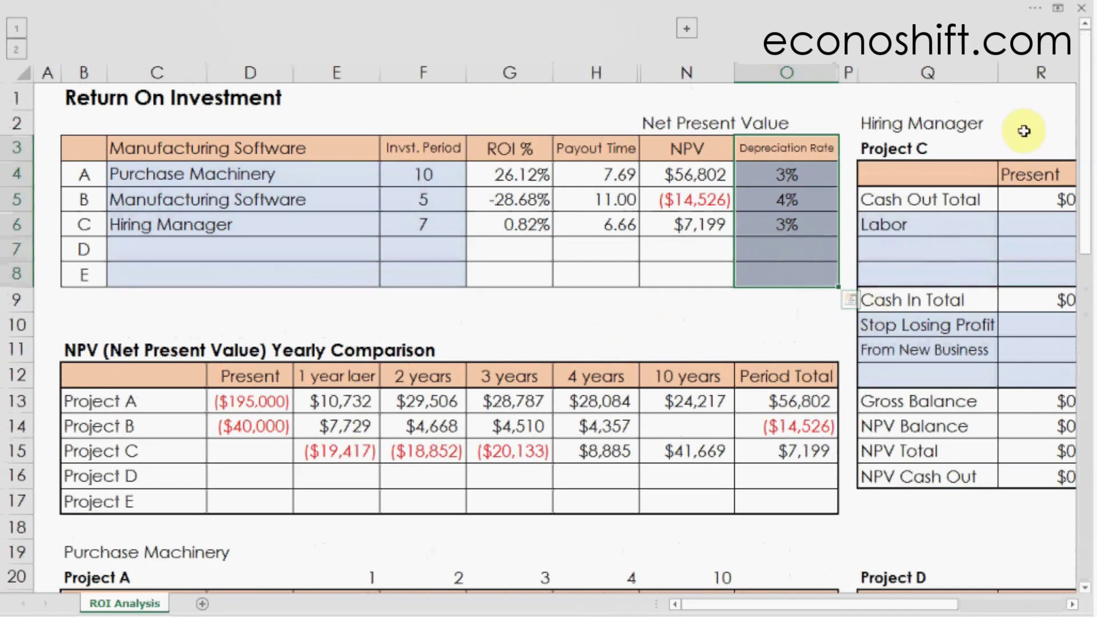
pyautogui.click(1046, 101)
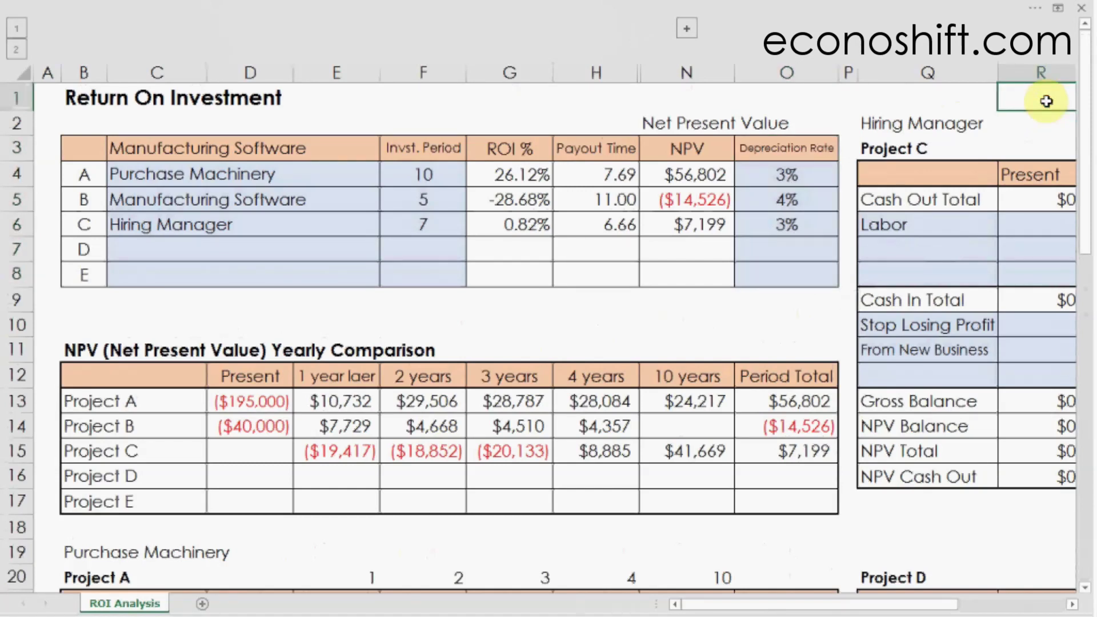
# Compare the projects by ROI %, Payout Time and NPV, highlighting each of those columns in the Return On Investment table.
pyautogui.moveTo(515, 147); pyautogui.dragTo(503, 268)
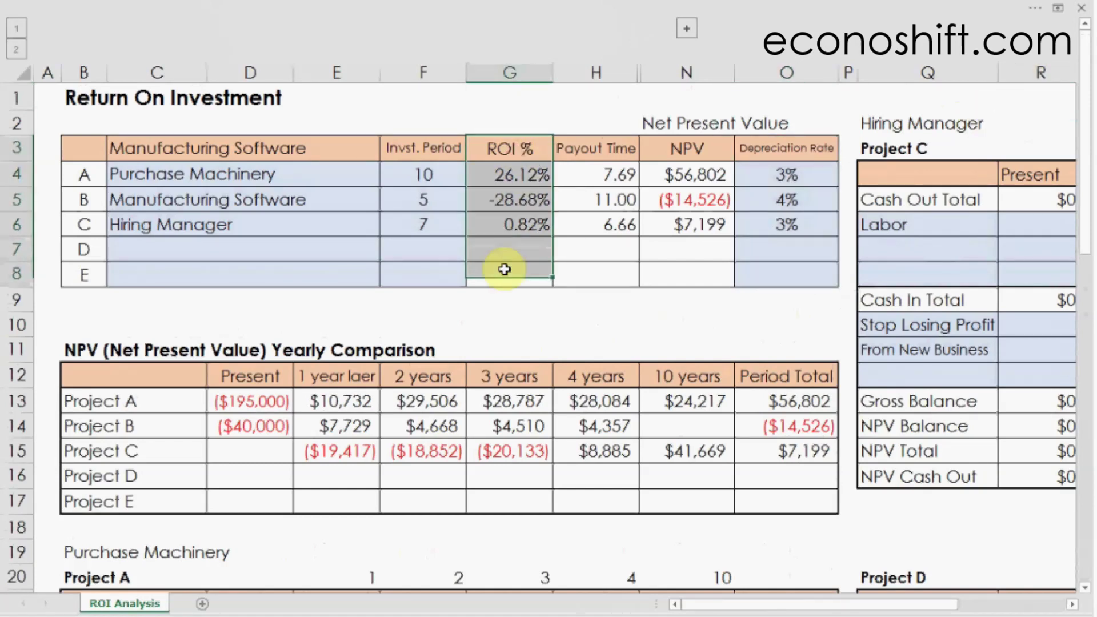
pyautogui.moveTo(588, 154); pyautogui.dragTo(587, 270)
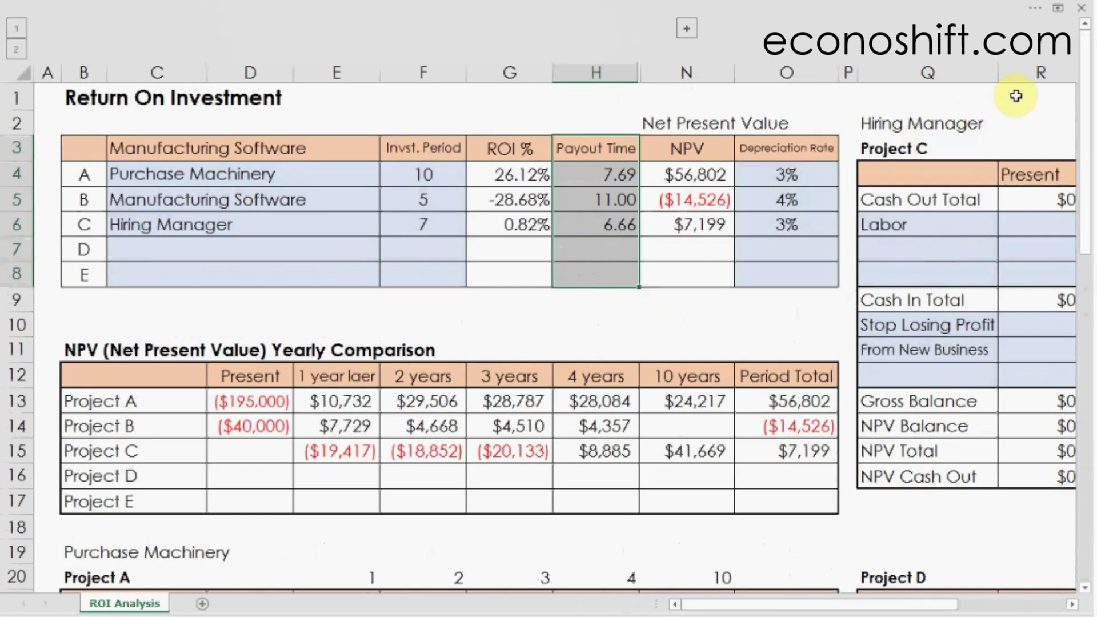
pyautogui.click(1016, 96)
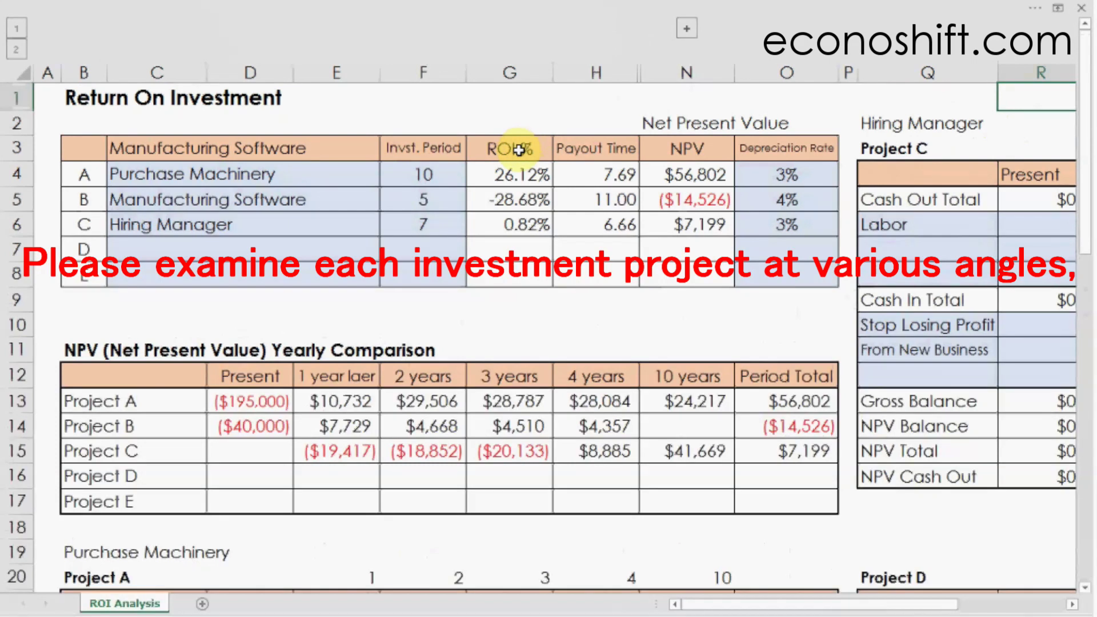
pyautogui.moveTo(517, 150); pyautogui.dragTo(523, 277)
pyautogui.moveTo(586, 159); pyautogui.dragTo(601, 268)
pyautogui.moveTo(680, 150); pyautogui.dragTo(686, 280)
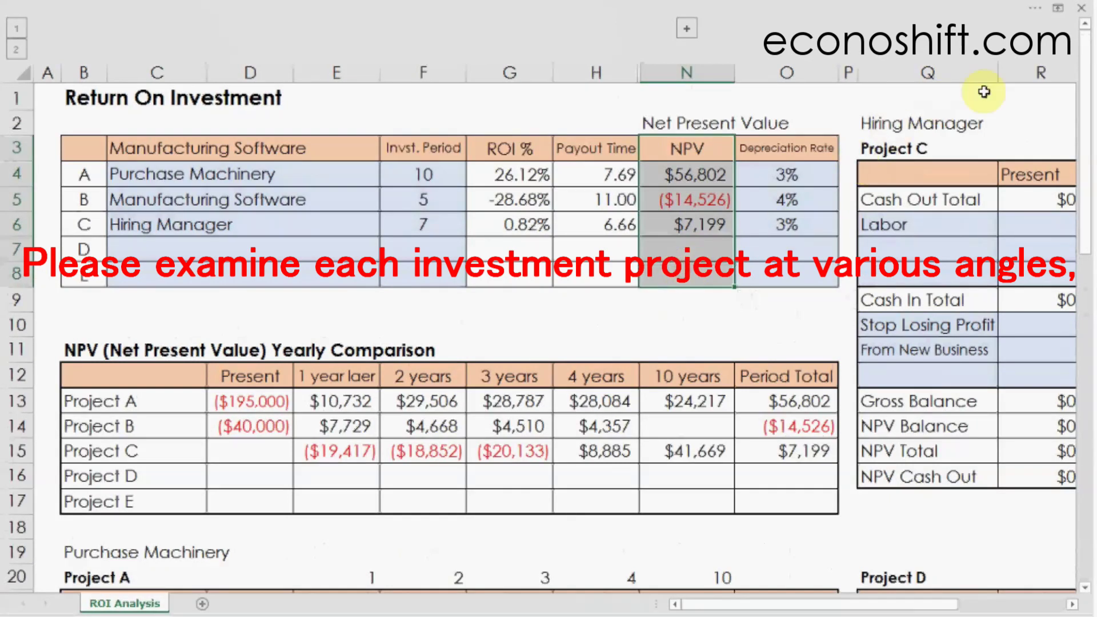
pyautogui.click(1018, 89)
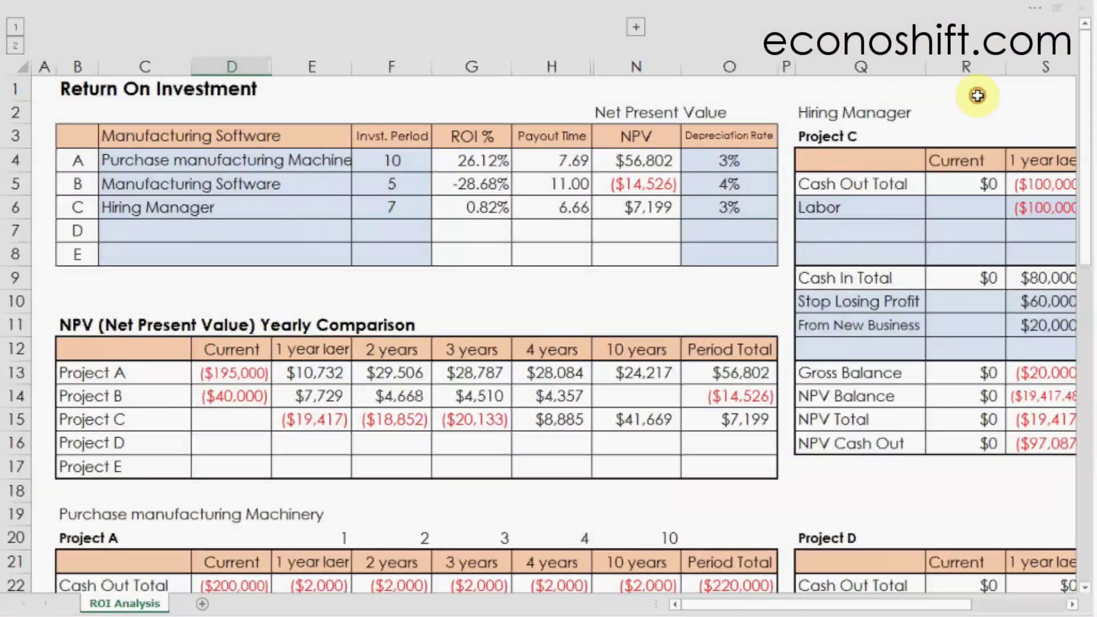
# Locate the input areas of the Project A table: cash-out items in rows 23–25 and cash-in items in rows 27–29.
pyautogui.click(978, 96)
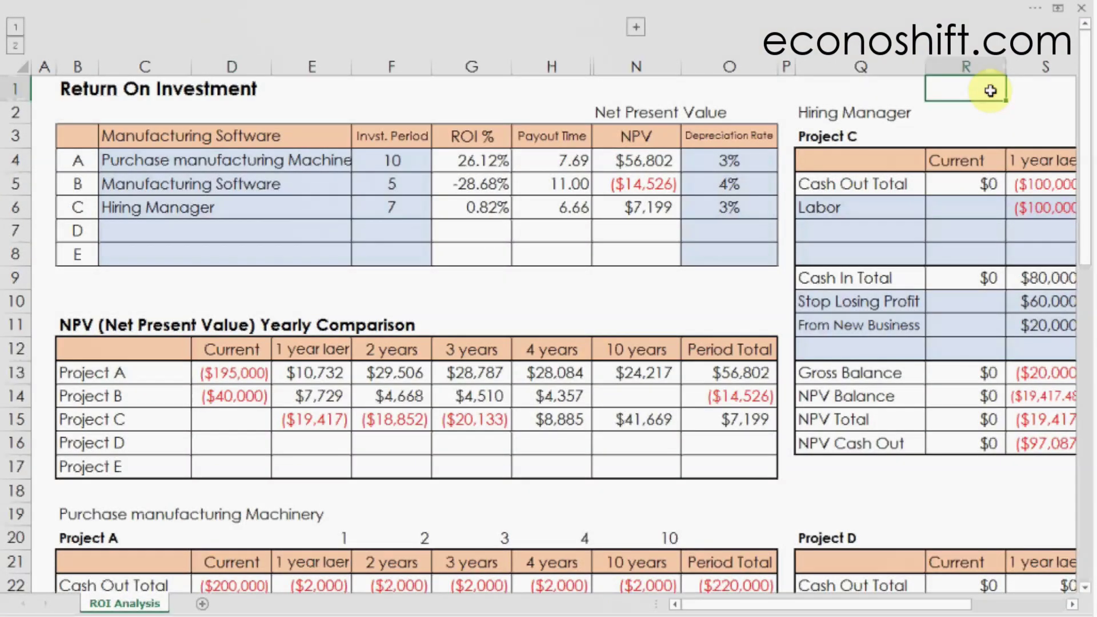
pyautogui.scroll(-5, 952, 135)
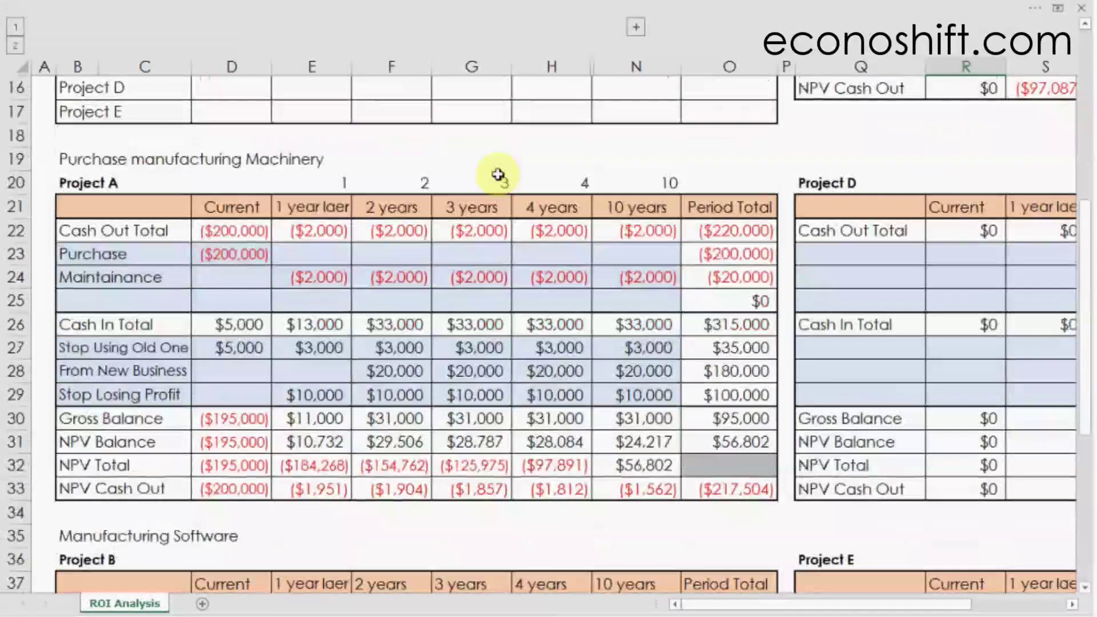
pyautogui.moveTo(157, 255); pyautogui.dragTo(240, 256)
pyautogui.moveTo(316, 281); pyautogui.dragTo(640, 297)
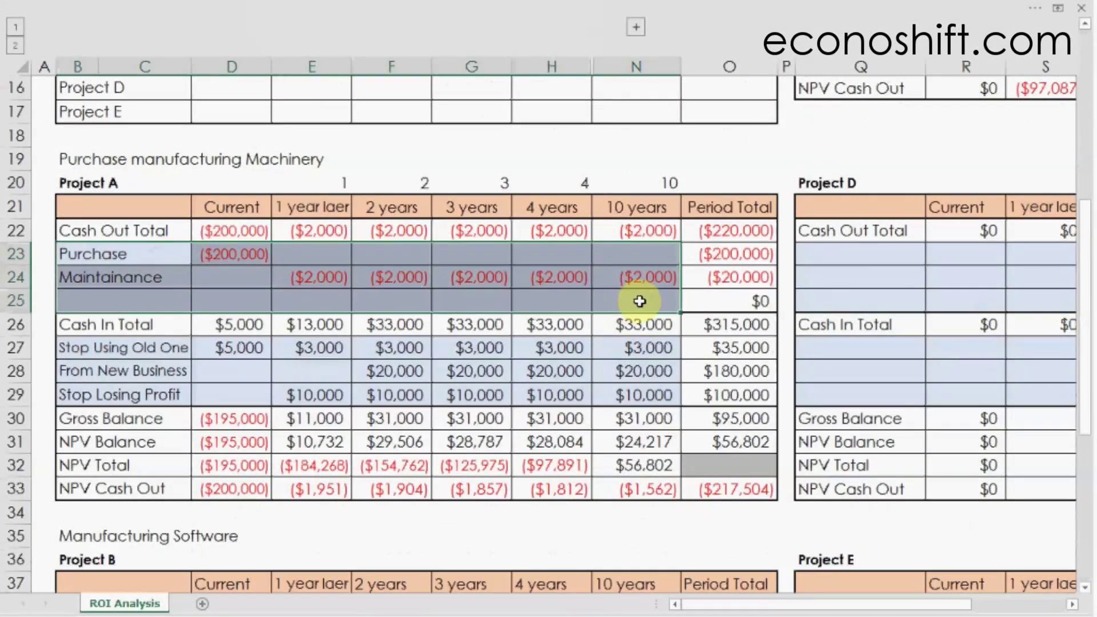
pyautogui.click(796, 153)
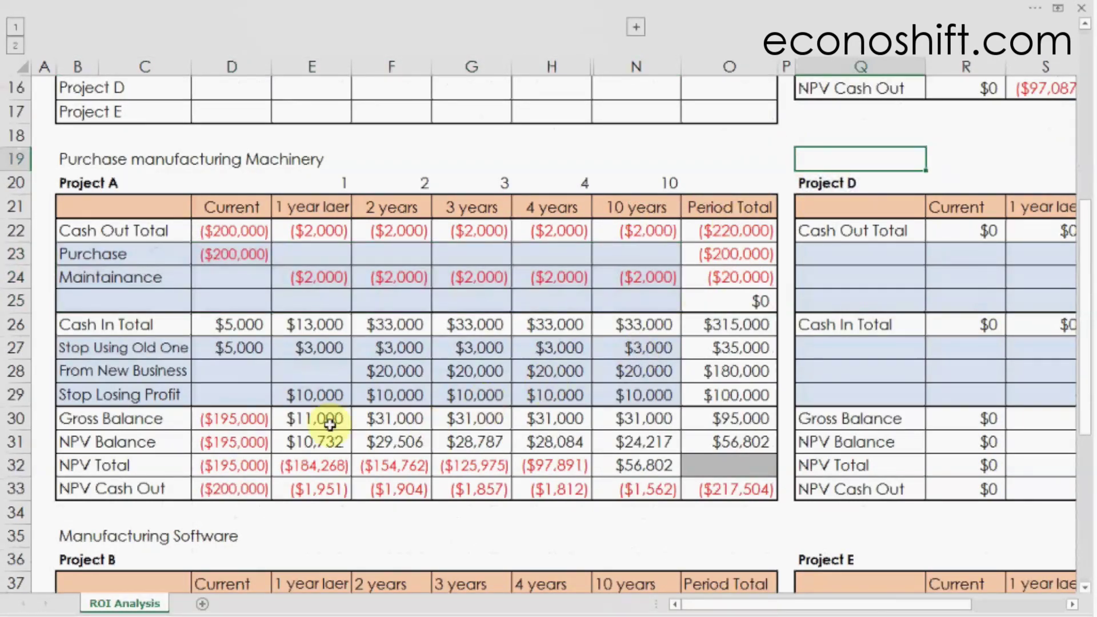
pyautogui.moveTo(147, 350); pyautogui.dragTo(637, 397)
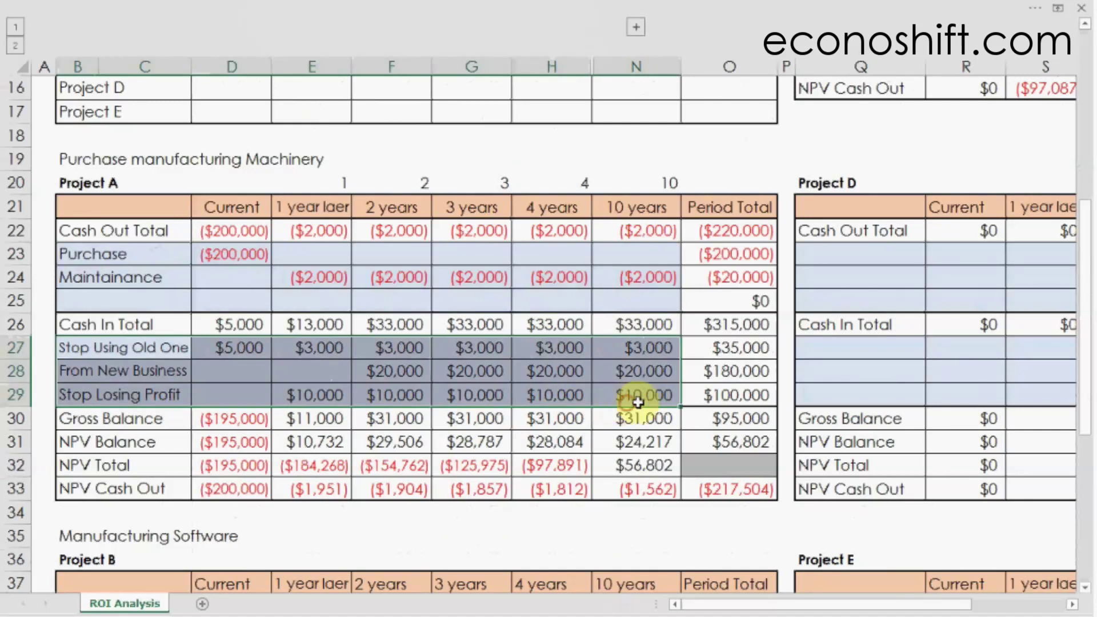
pyautogui.click(801, 162)
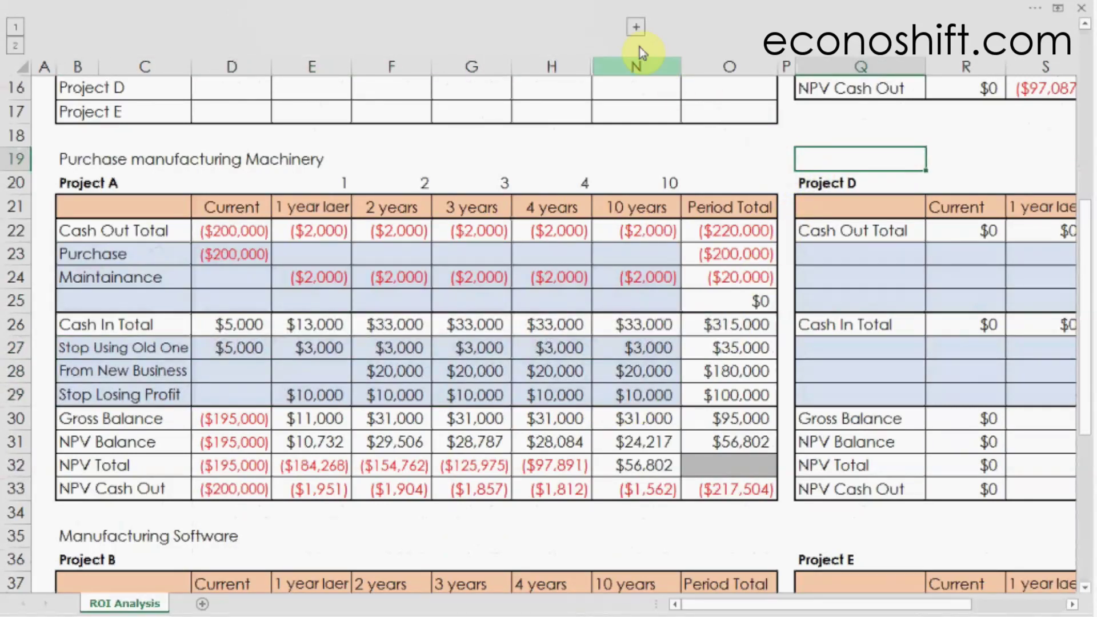
# Expand the grouped year columns I to M, review the 1 to 10 year headers in Project A, and collapse the group again.
pyautogui.click(636, 27)
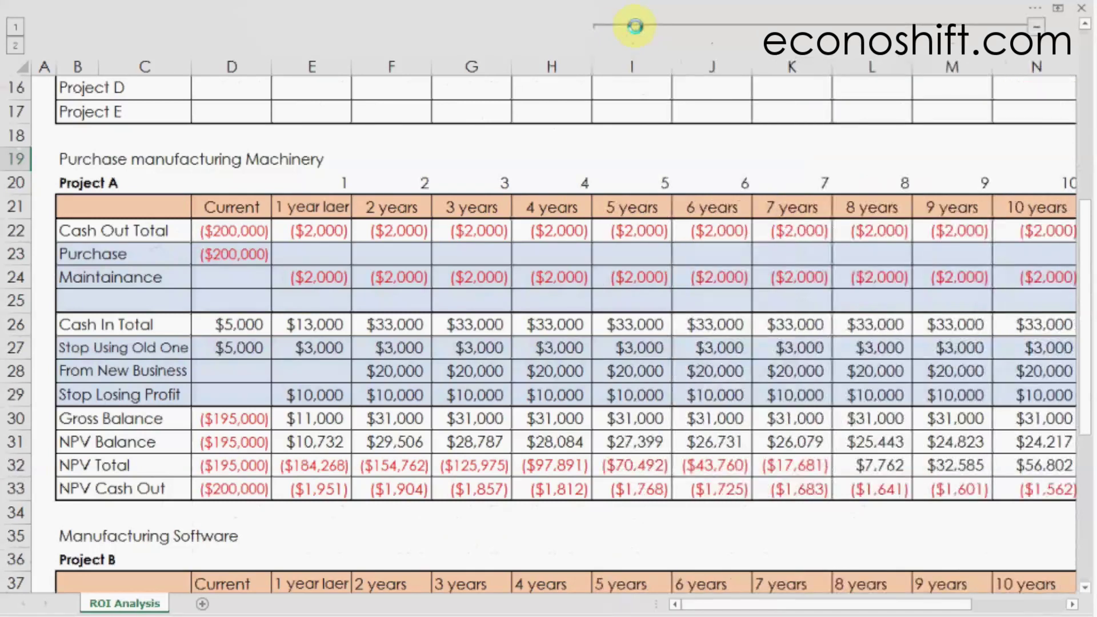
pyautogui.hscroll(1, 316, 207)
pyautogui.moveTo(317, 207); pyautogui.dragTo(1000, 207)
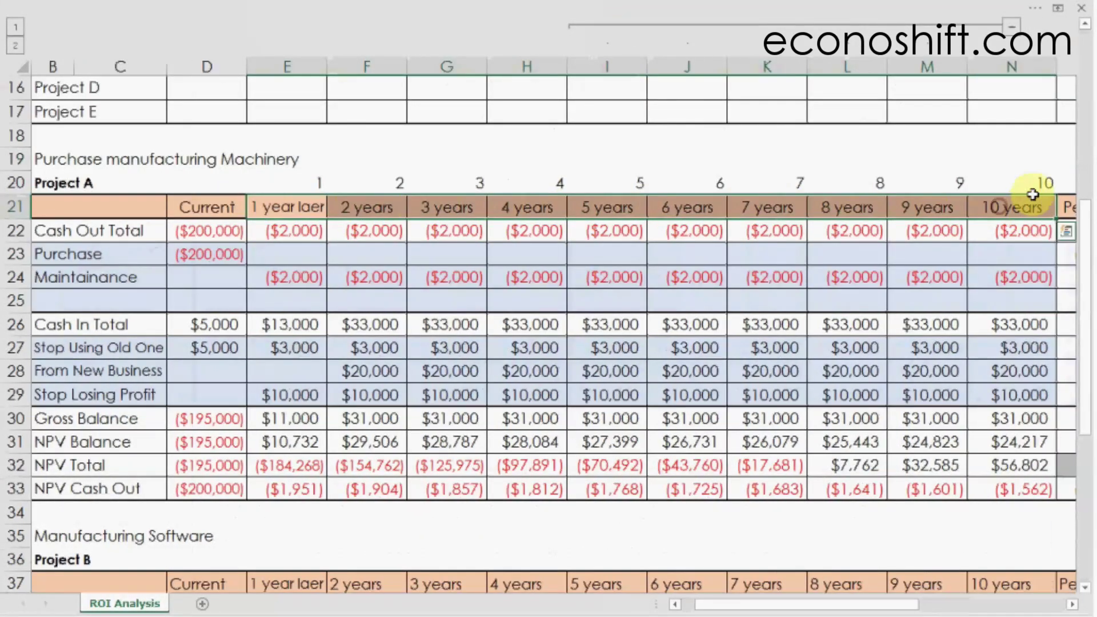
pyautogui.click(1031, 154)
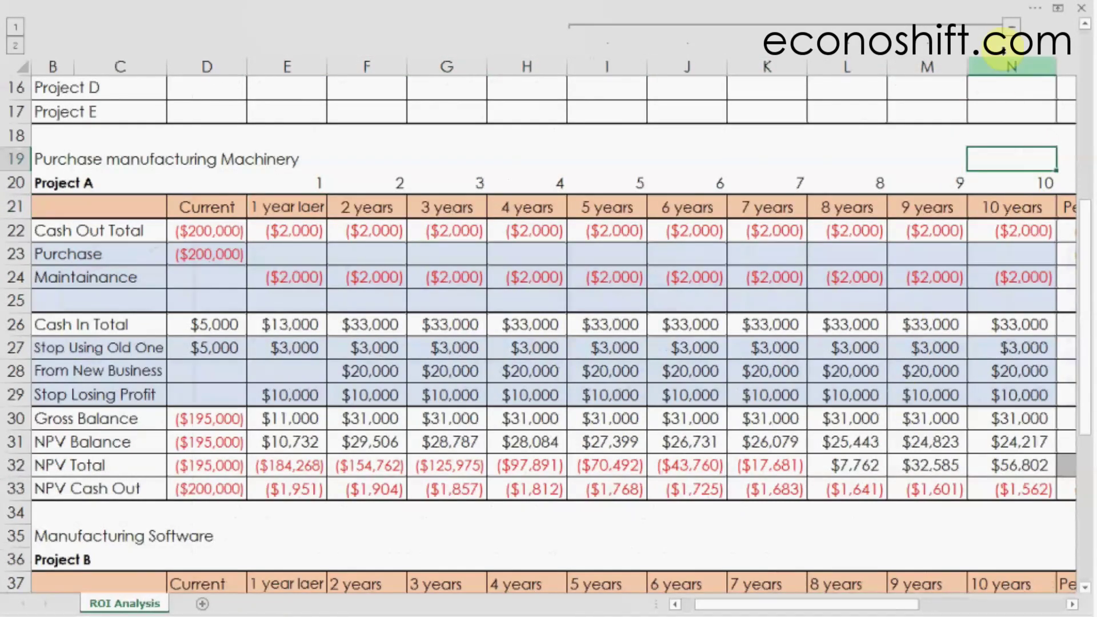
pyautogui.click(1012, 27)
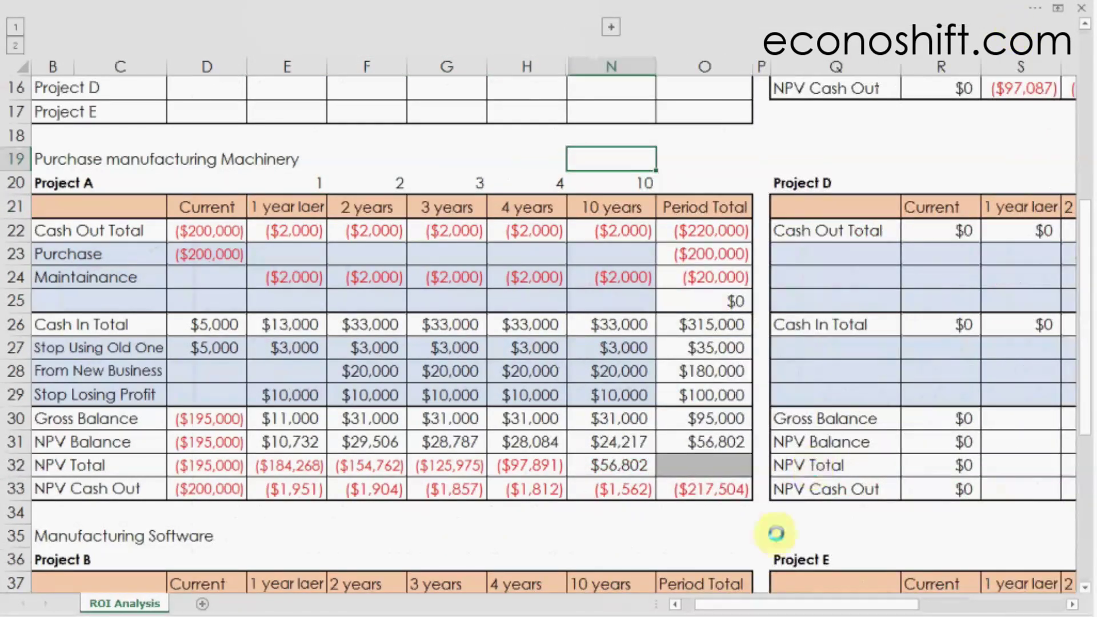
pyautogui.click(693, 606)
# Review Project A's title, its Purchase entry in the Current column, and its yearly Maintainance costs.
pyautogui.moveTo(83, 159); pyautogui.dragTo(323, 184)
pyautogui.click(586, 159)
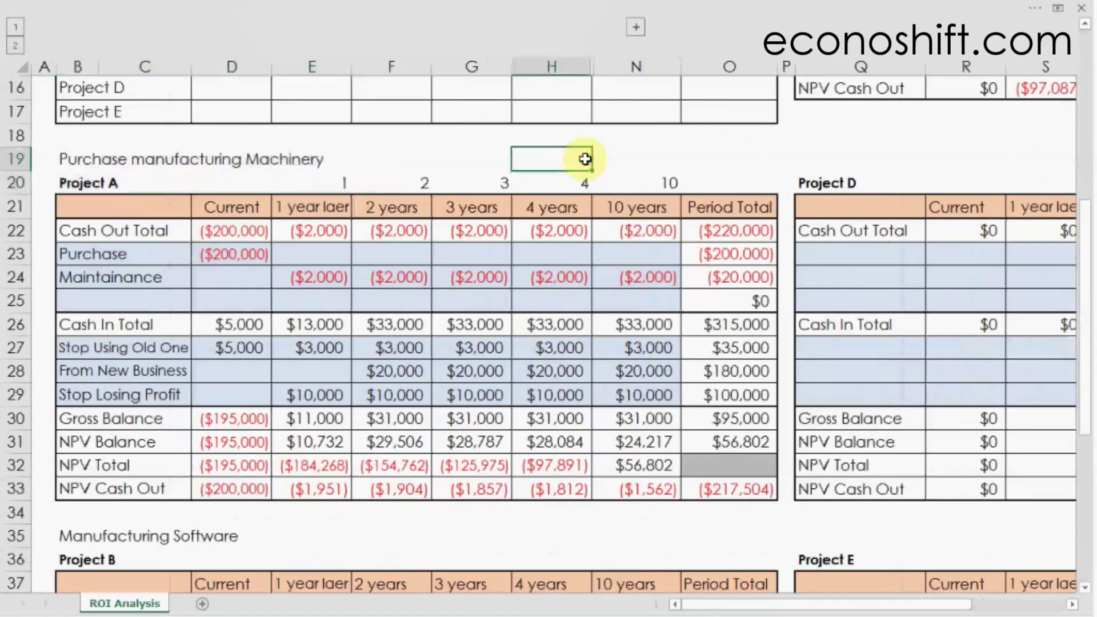
pyautogui.moveTo(150, 255); pyautogui.dragTo(221, 252)
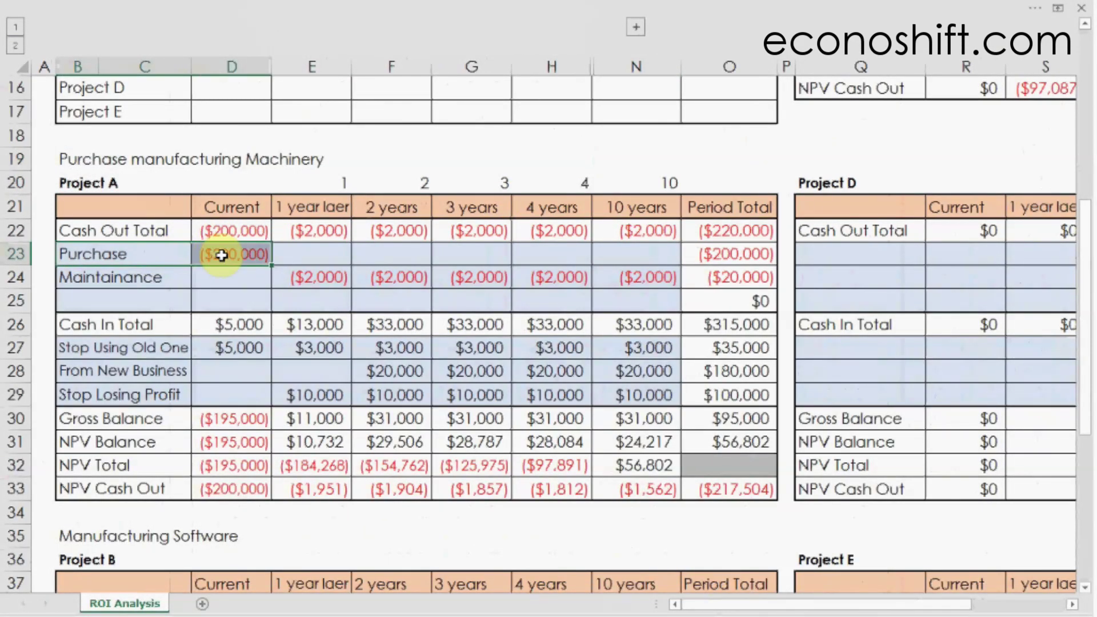
pyautogui.moveTo(225, 204); pyautogui.dragTo(225, 395)
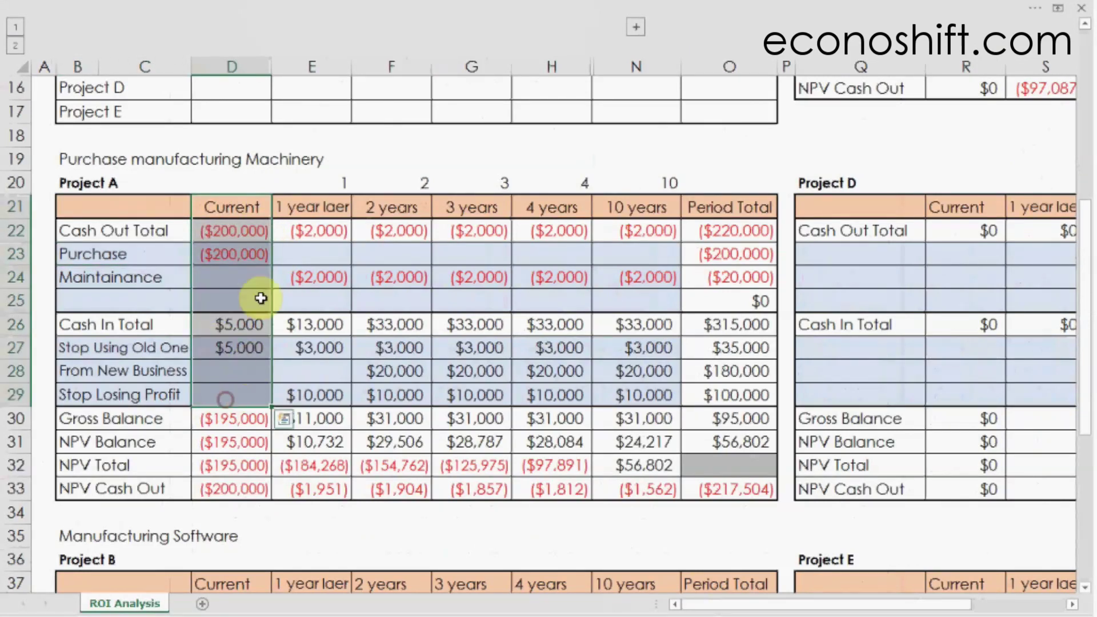
pyautogui.click(146, 279)
pyautogui.moveTo(147, 279); pyautogui.dragTo(625, 275)
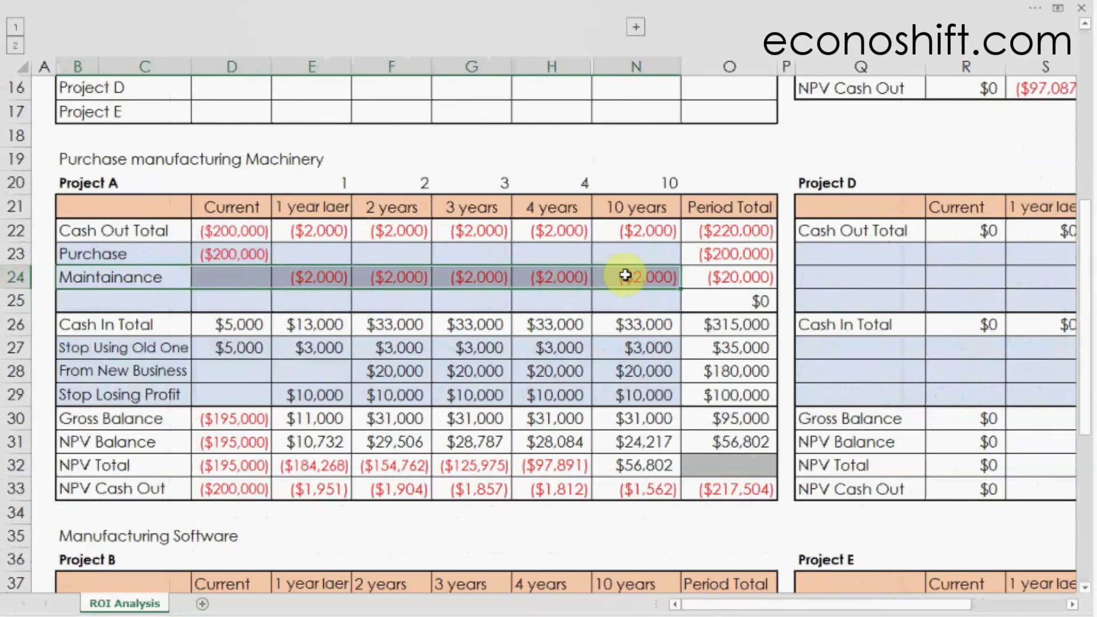
pyautogui.click(787, 166)
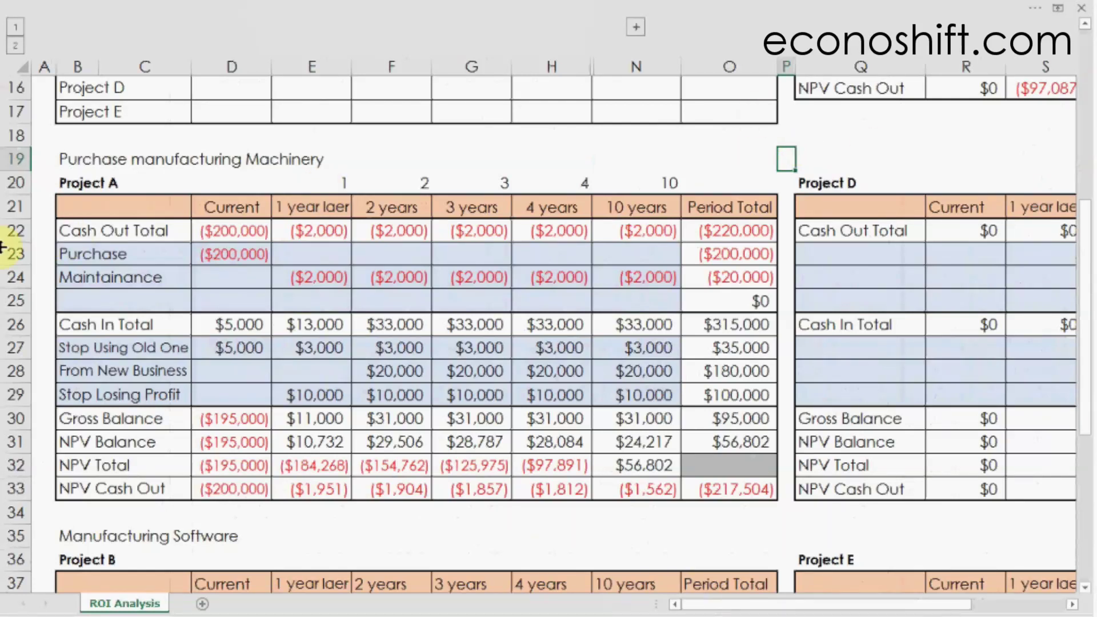
# Examine Project A's Stop Using Old One entries in the Current and yearly columns, comparing the yearly amounts with the Maintainance row.
pyautogui.click(133, 349)
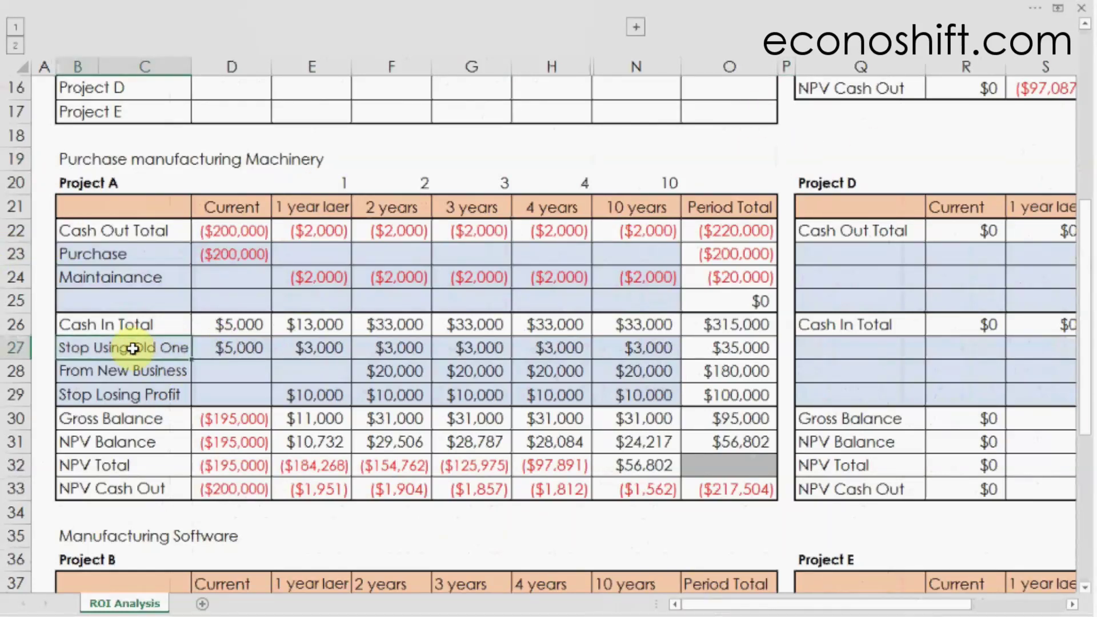
pyautogui.click(230, 350)
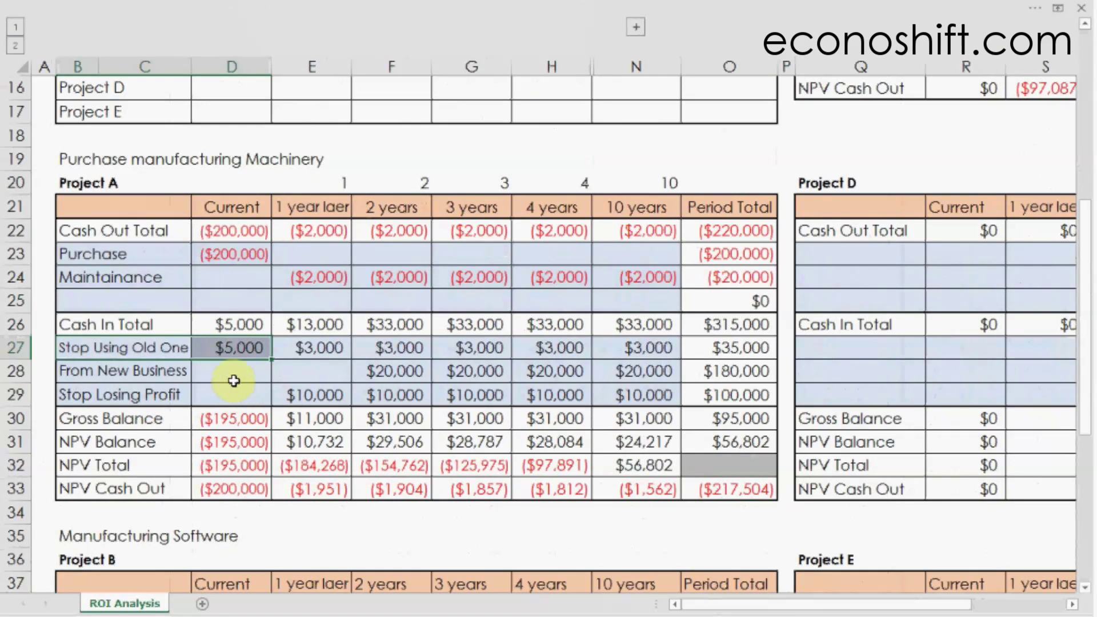
pyautogui.click(226, 348)
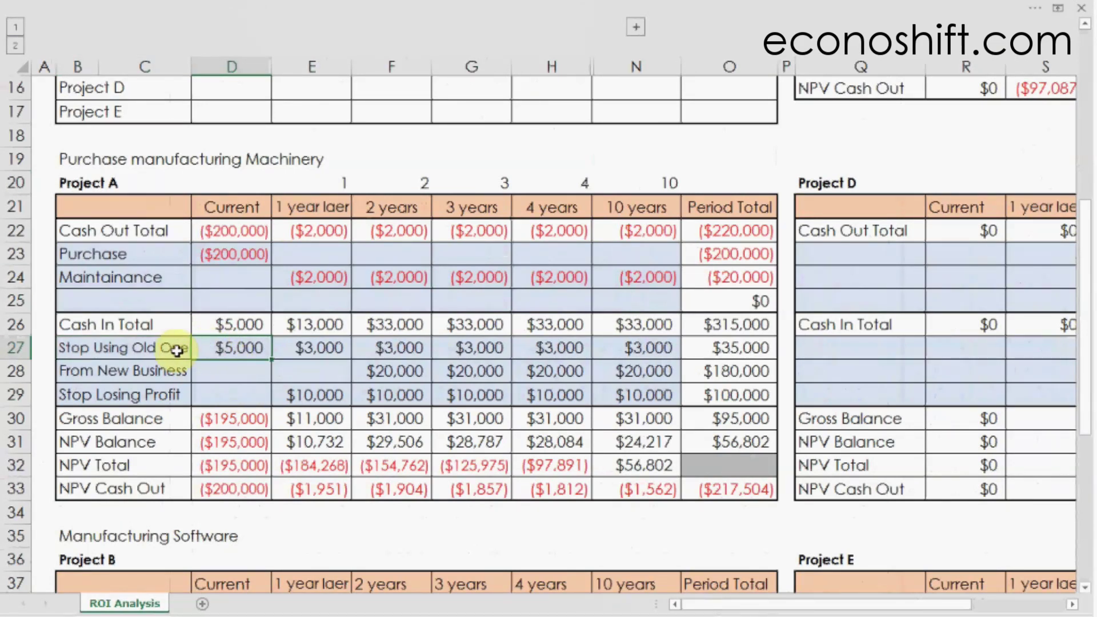
pyautogui.moveTo(297, 350); pyautogui.dragTo(632, 353)
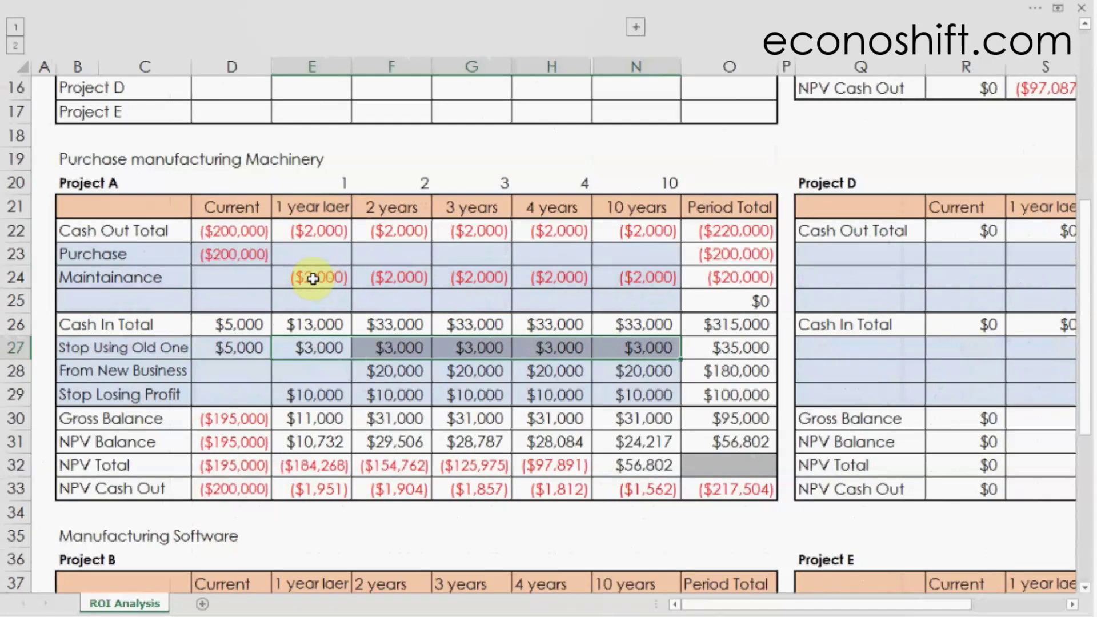
pyautogui.moveTo(298, 278); pyautogui.dragTo(638, 281)
pyautogui.moveTo(318, 346); pyautogui.dragTo(643, 355)
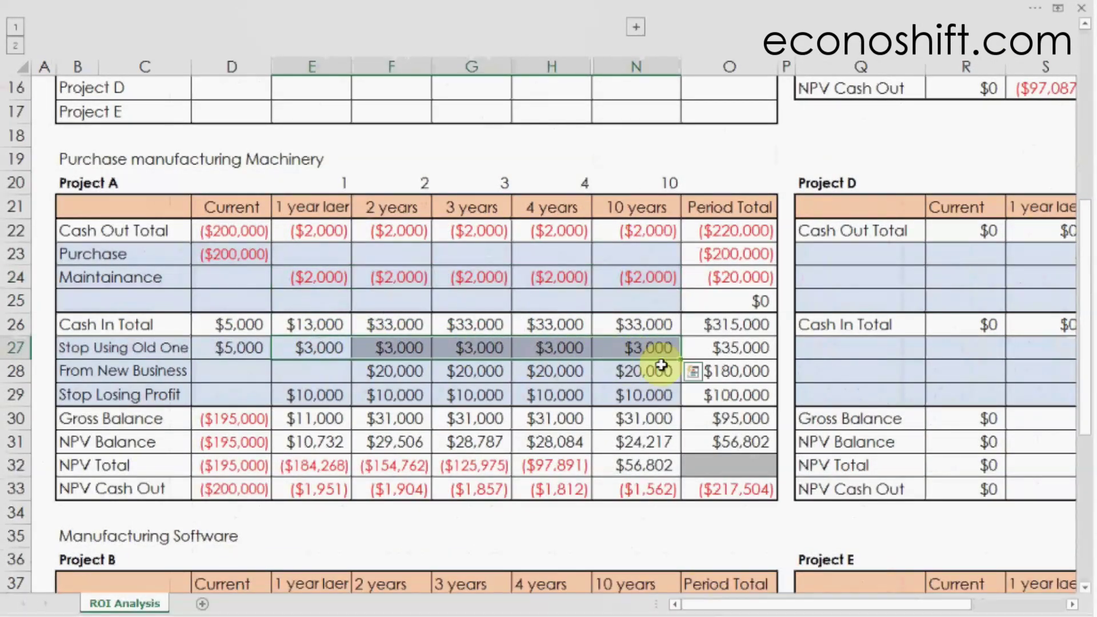
pyautogui.click(787, 346)
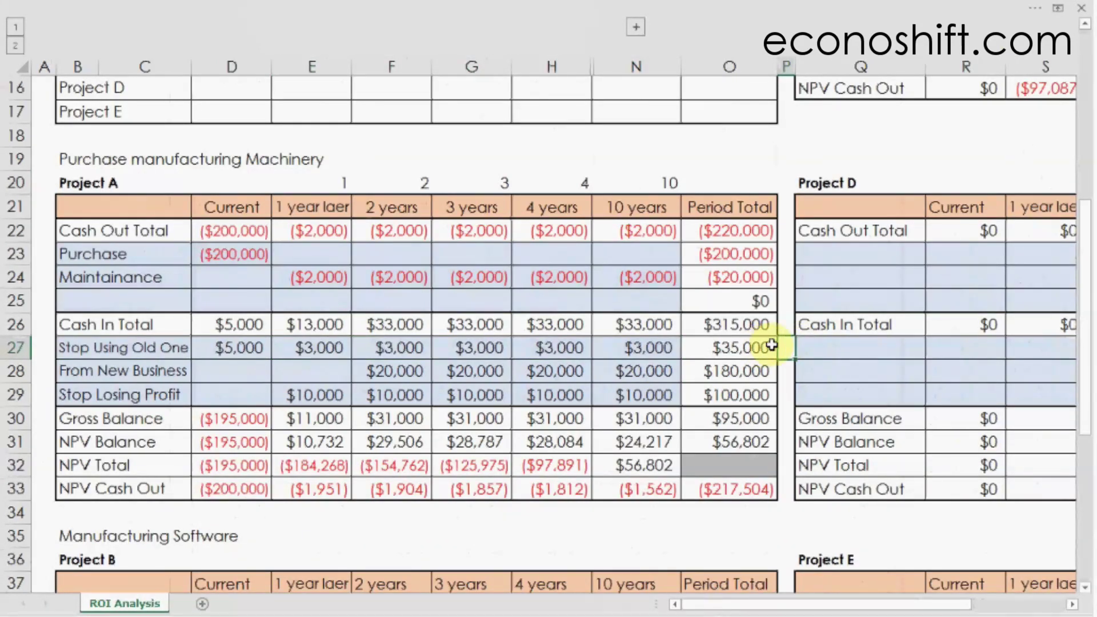
# Review the From New Business and Stop Losing Profit cash-in rows of Project A across the Current to 10 years columns.
pyautogui.moveTo(138, 372); pyautogui.dragTo(619, 392)
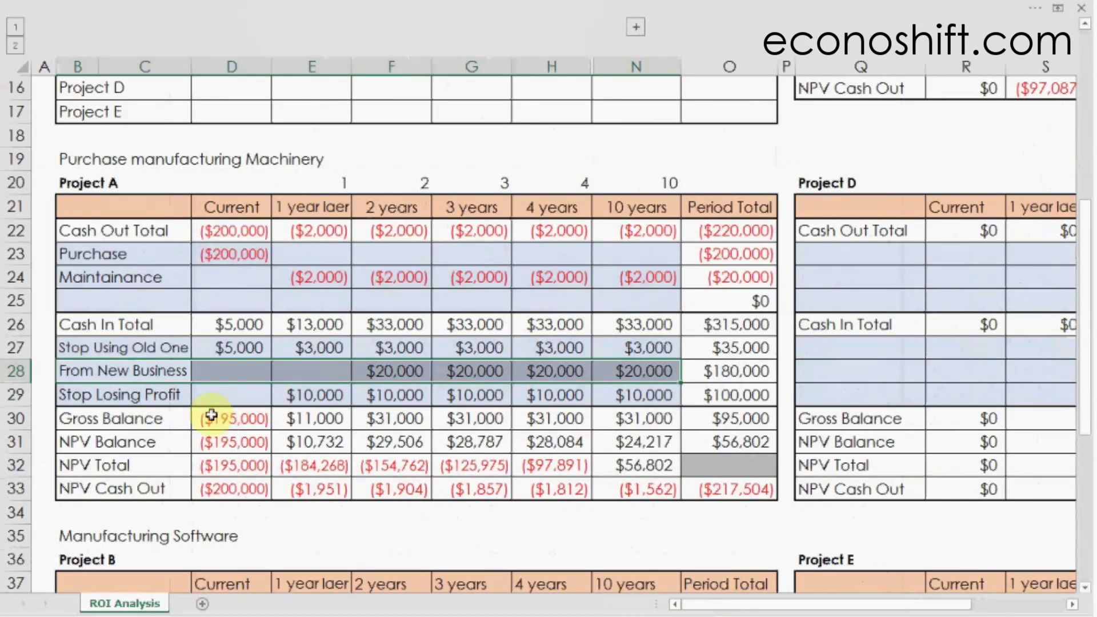
pyautogui.click(140, 394)
pyautogui.moveTo(140, 395); pyautogui.dragTo(631, 398)
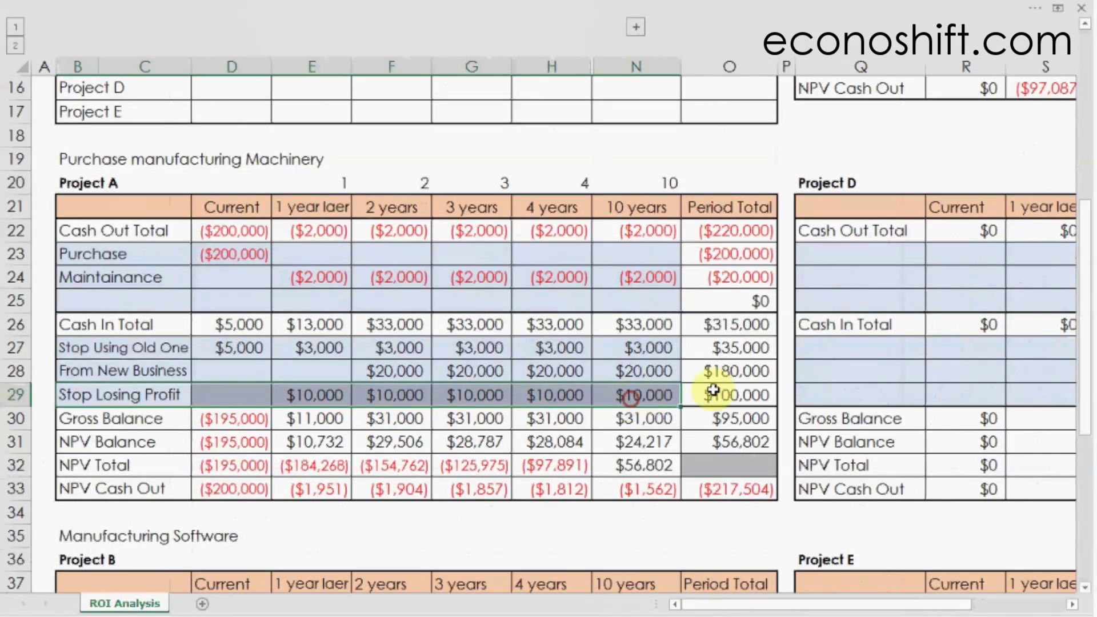
pyautogui.click(791, 331)
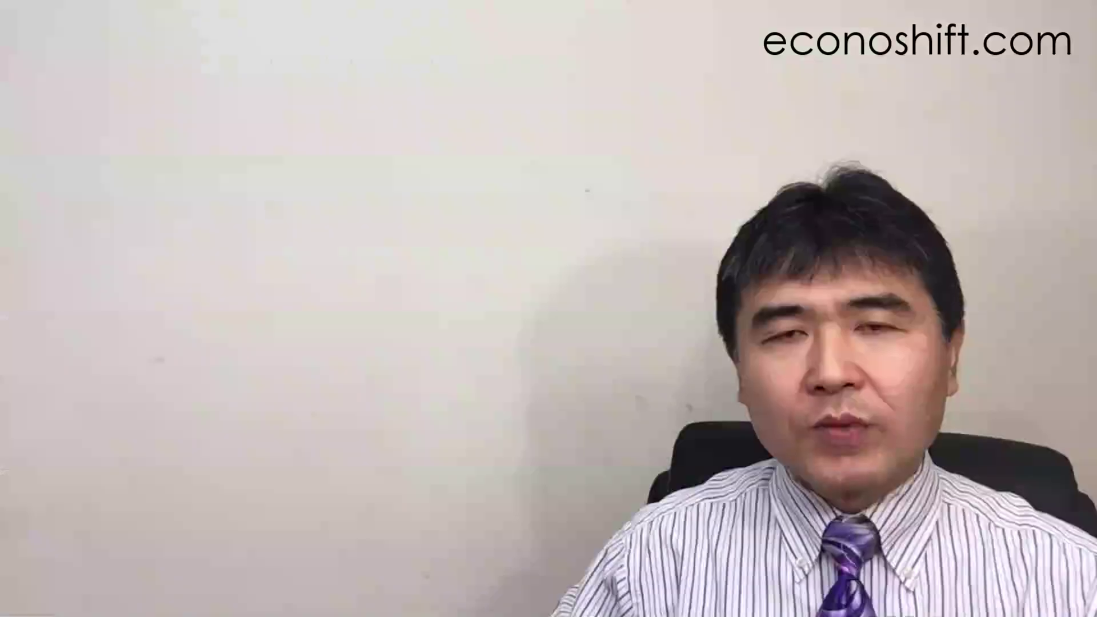